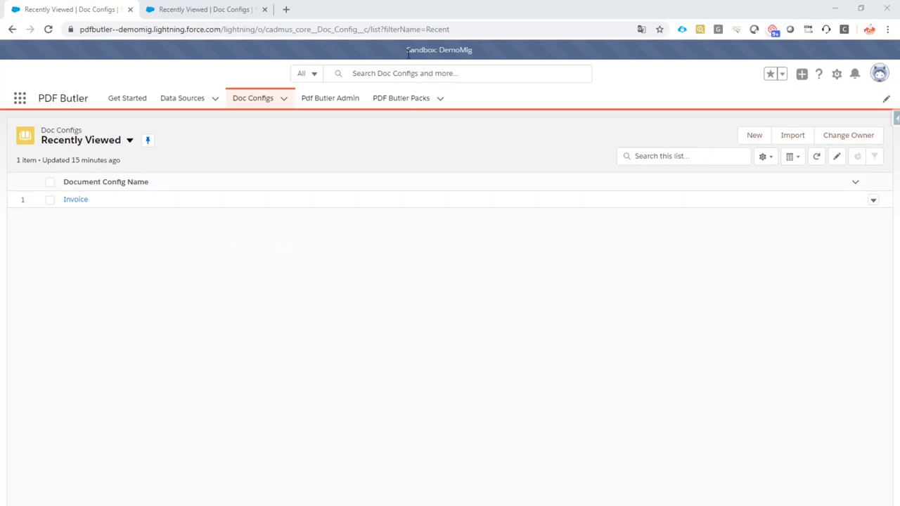
{"action": "left_click_drag", "start_coordinate": [407, 48], "coordinate": [439, 49]}
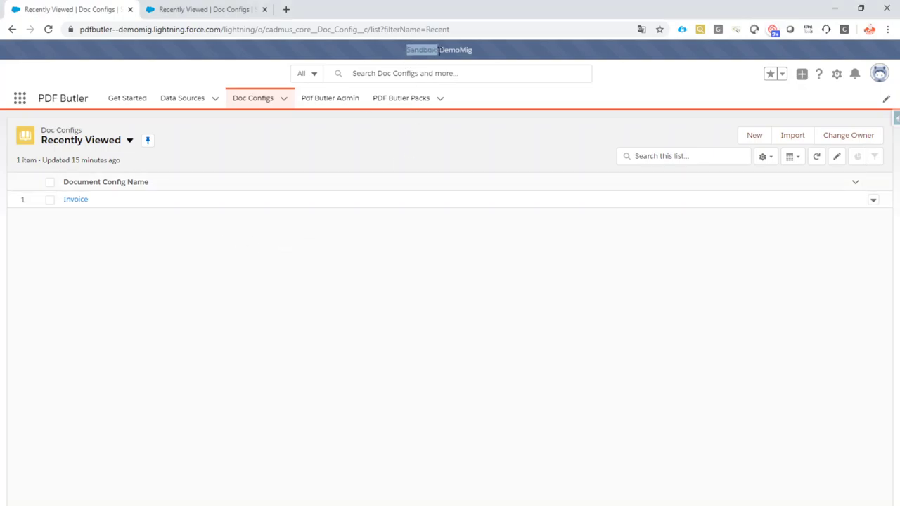
{"action": "left_click", "coordinate": [489, 50]}
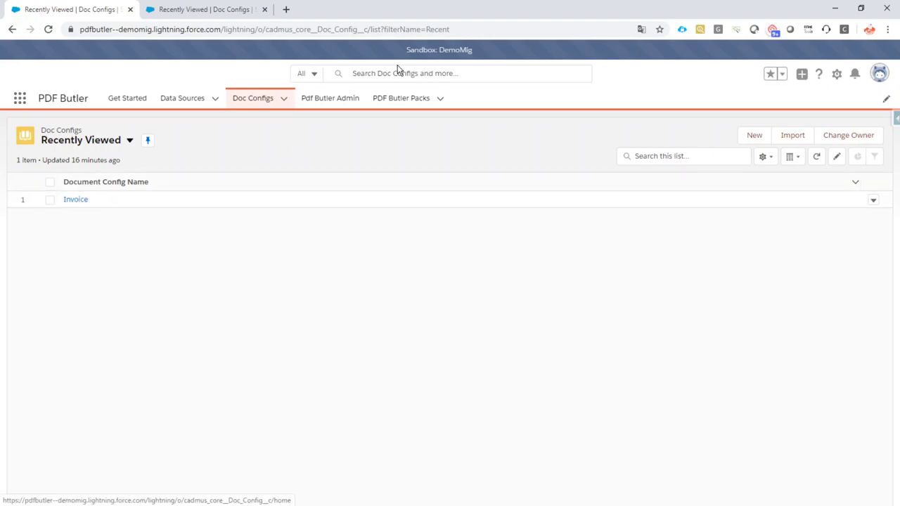
{"action": "double_click", "coordinate": [420, 50]}
Step: Open the sandbox's Invoice doc config in the PDF Butler editor, expand its Doc Config Data and allow migration
{"action": "left_click", "coordinate": [79, 199]}
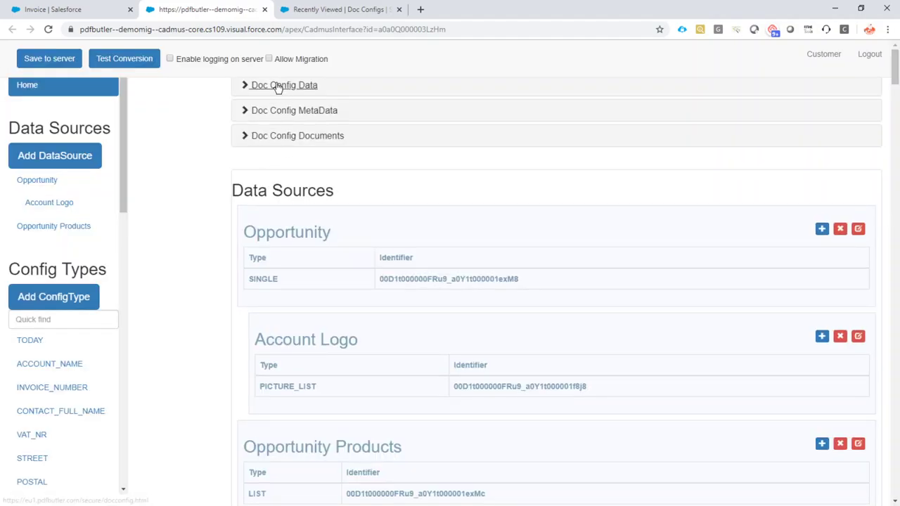
{"action": "left_click", "coordinate": [277, 88]}
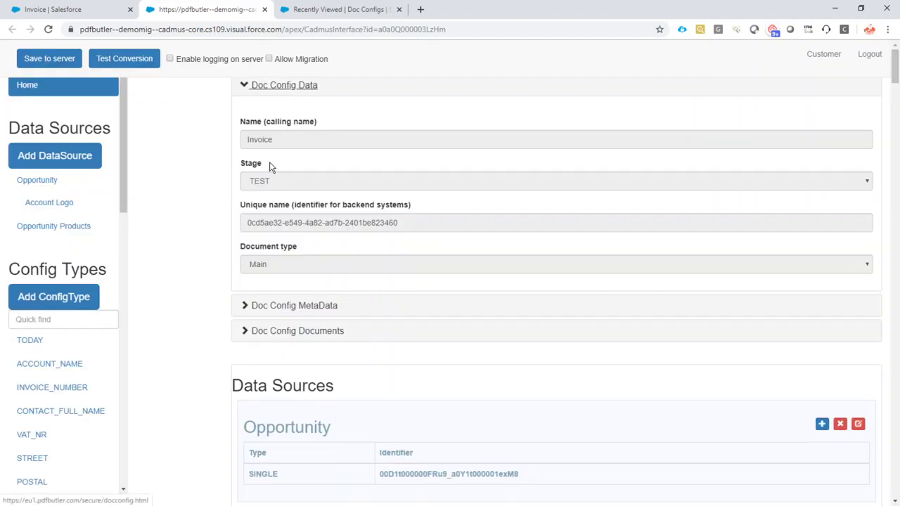
{"action": "left_click", "coordinate": [269, 59]}
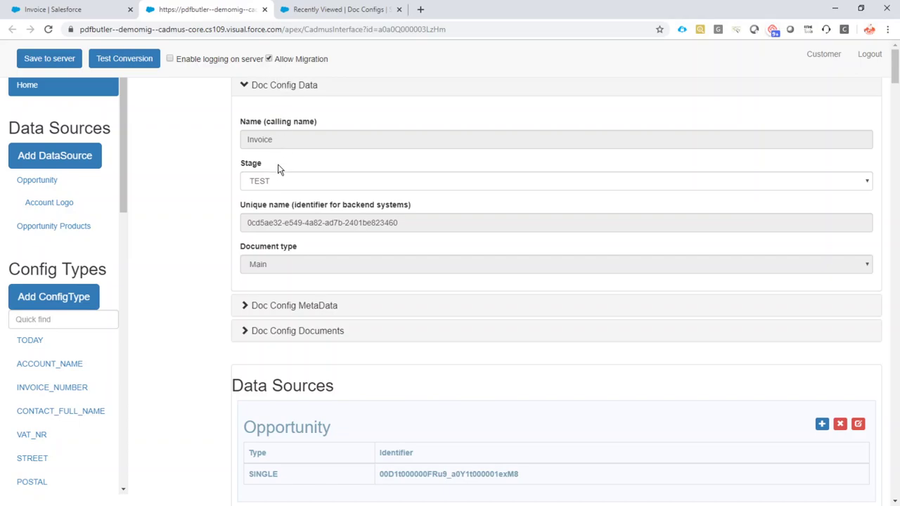
Step: Set the Invoice doc config's stage to PROD, save it to the server and close the editor
{"action": "left_click", "coordinate": [265, 184]}
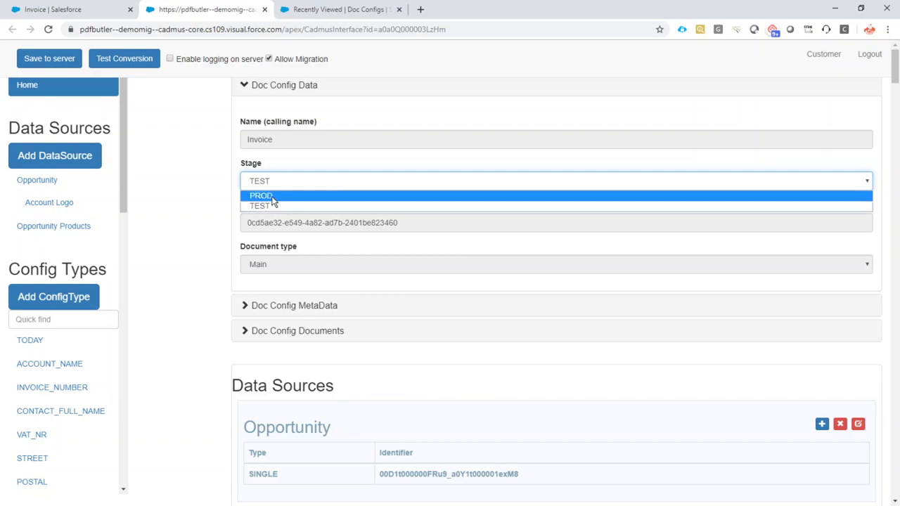
{"action": "left_click", "coordinate": [275, 204]}
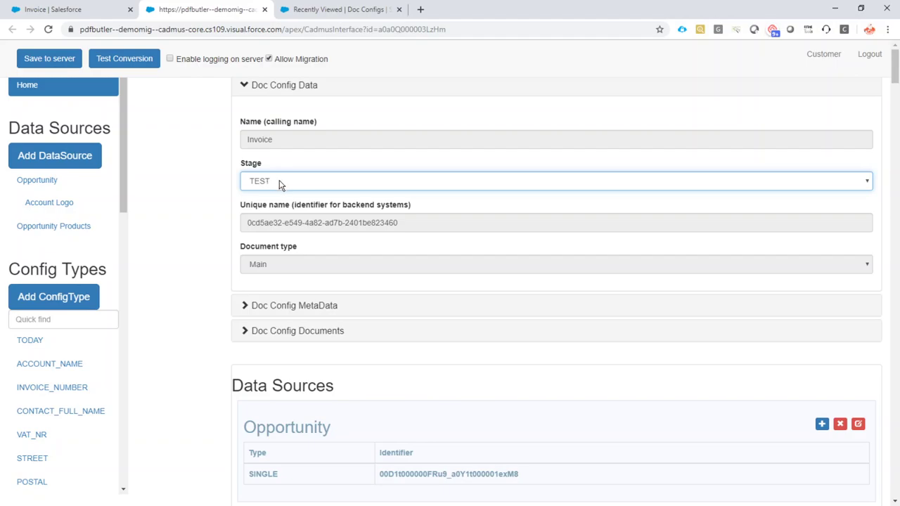
{"action": "left_click", "coordinate": [279, 184]}
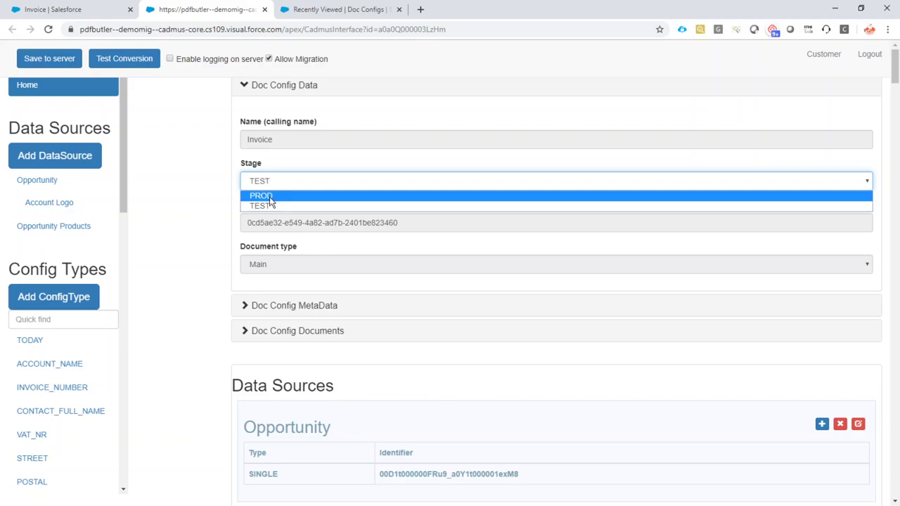
{"action": "left_click", "coordinate": [273, 196]}
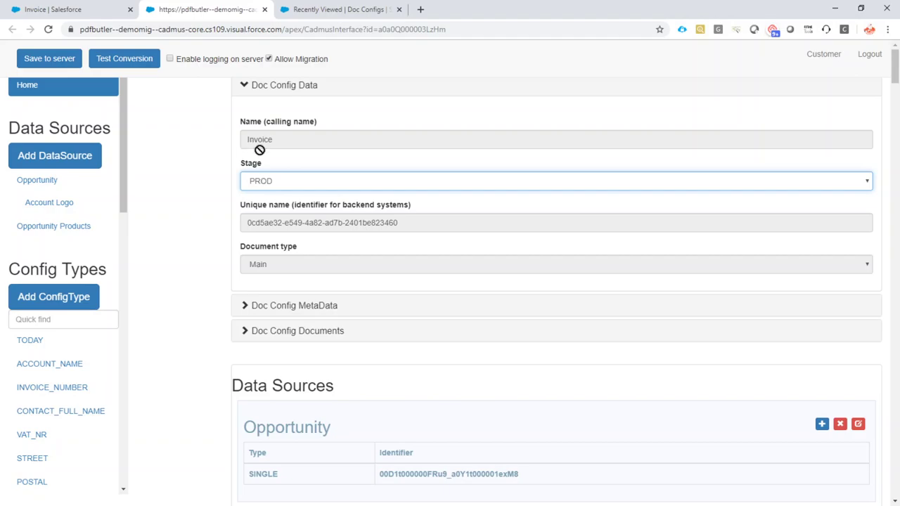
{"action": "left_click", "coordinate": [51, 62]}
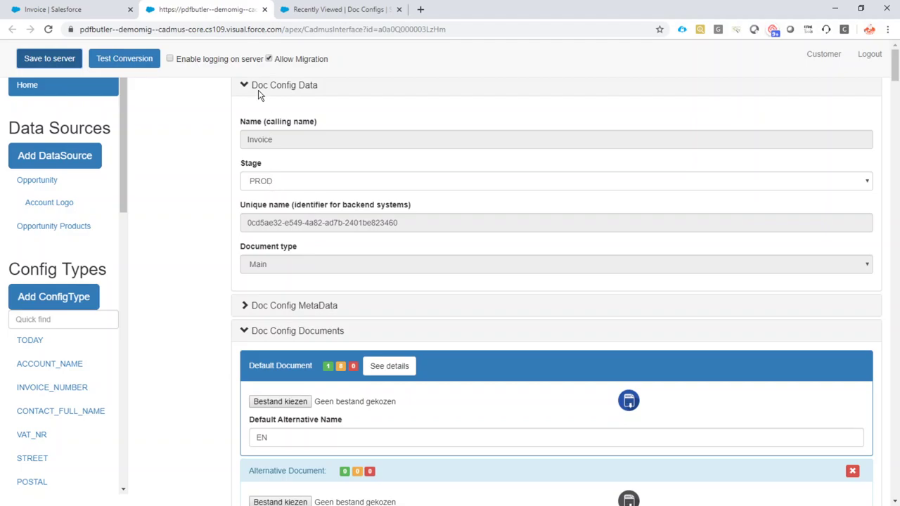
{"action": "left_click", "coordinate": [264, 11]}
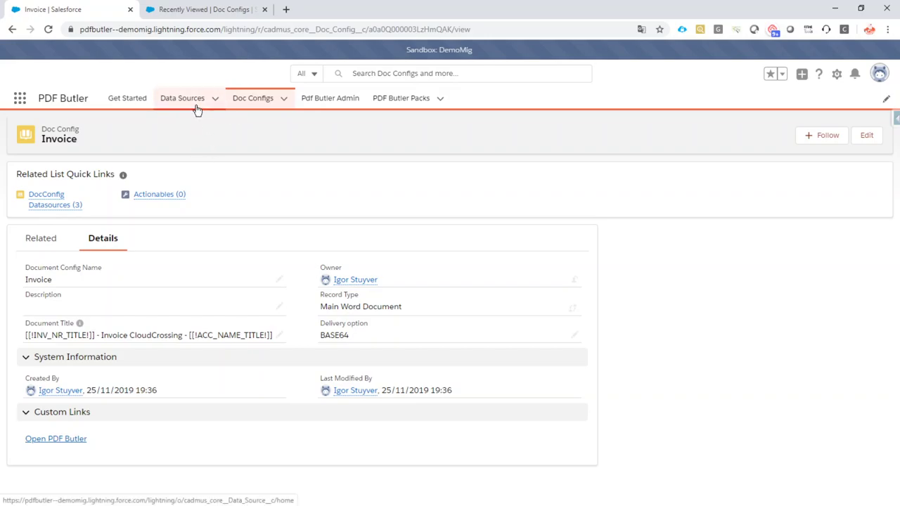
Step: Export the Invoice doc config through the Data Migration section of the sandbox's Pdf Butler Admin page
{"action": "left_click", "coordinate": [316, 101]}
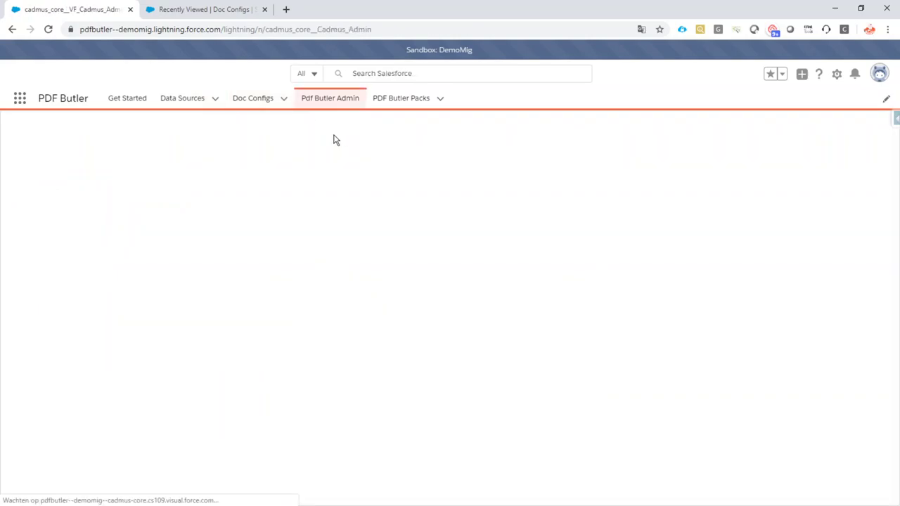
{"action": "scroll", "coordinate": [323, 151], "scroll_direction": "down", "scroll_amount": 1}
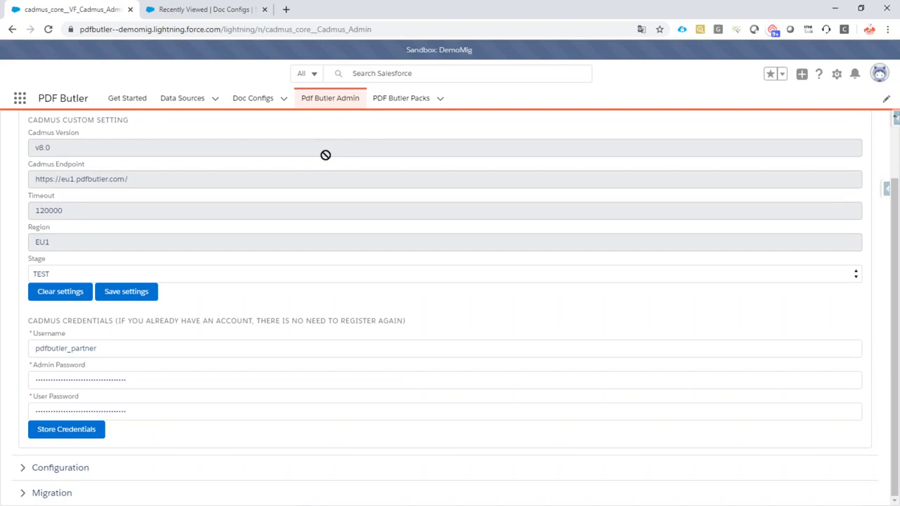
{"action": "left_click", "coordinate": [56, 494]}
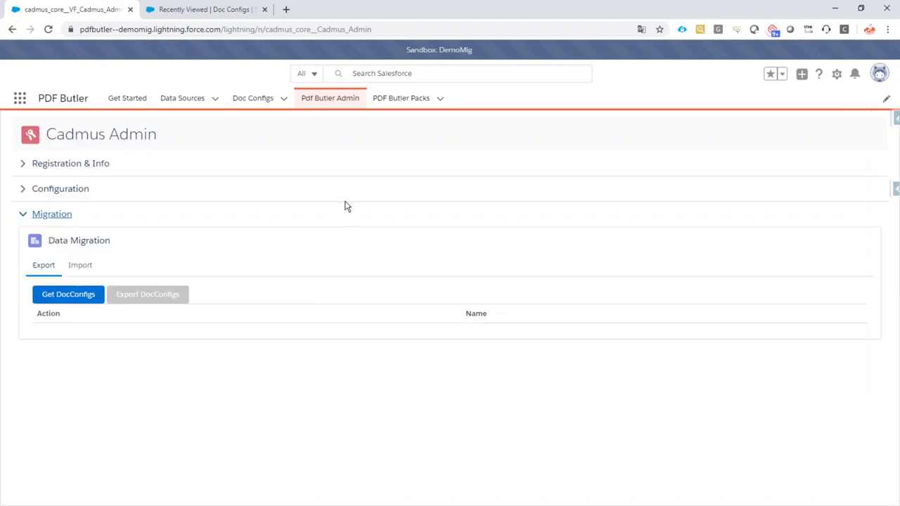
{"action": "left_click", "coordinate": [72, 301]}
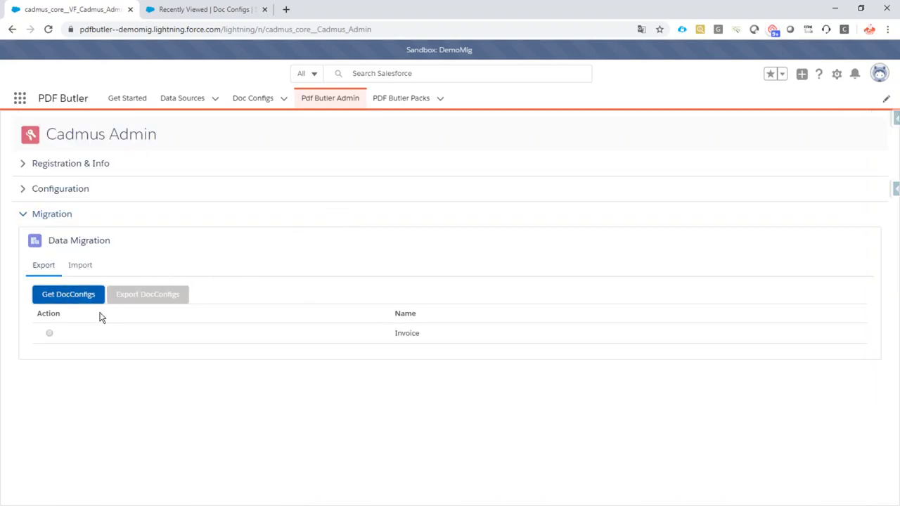
{"action": "left_click", "coordinate": [50, 336]}
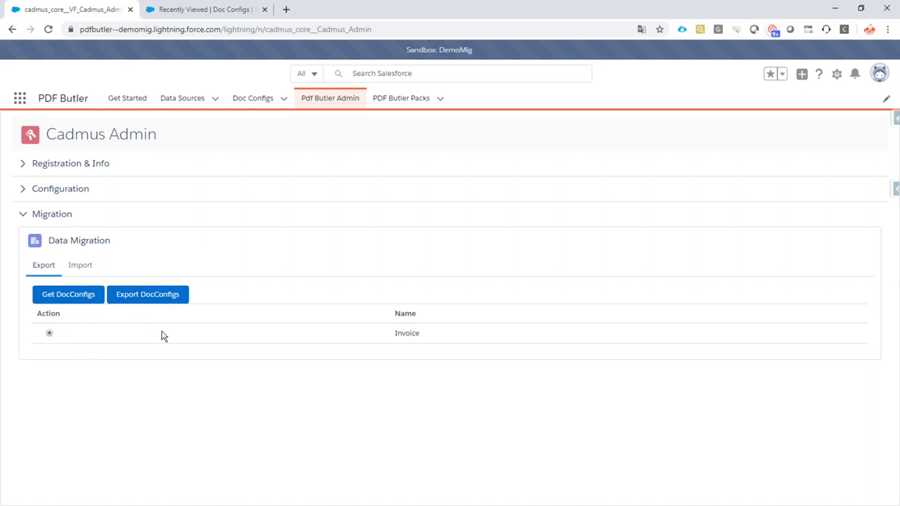
{"action": "left_click", "coordinate": [158, 296]}
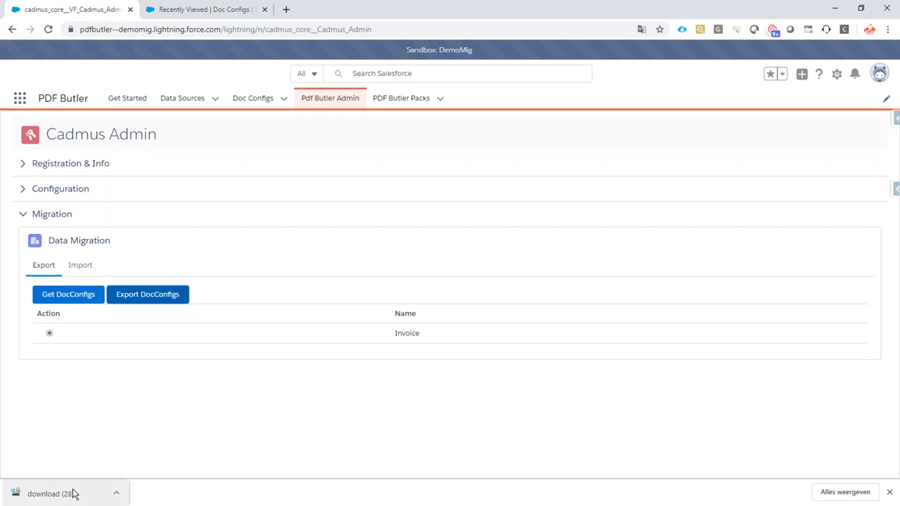
Step: Switch to the production org and bring up the Data Migration import on its Pdf Butler Admin page
{"action": "left_click", "coordinate": [218, 15]}
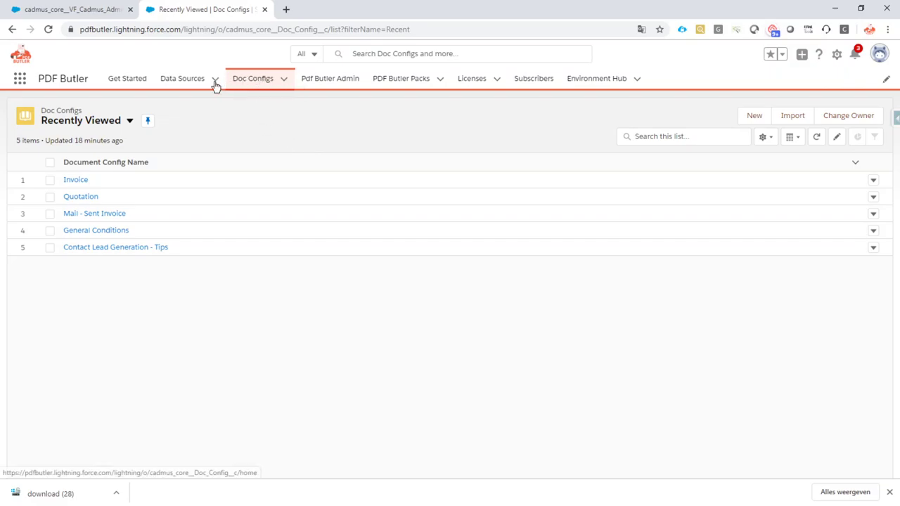
{"action": "left_click", "coordinate": [326, 81]}
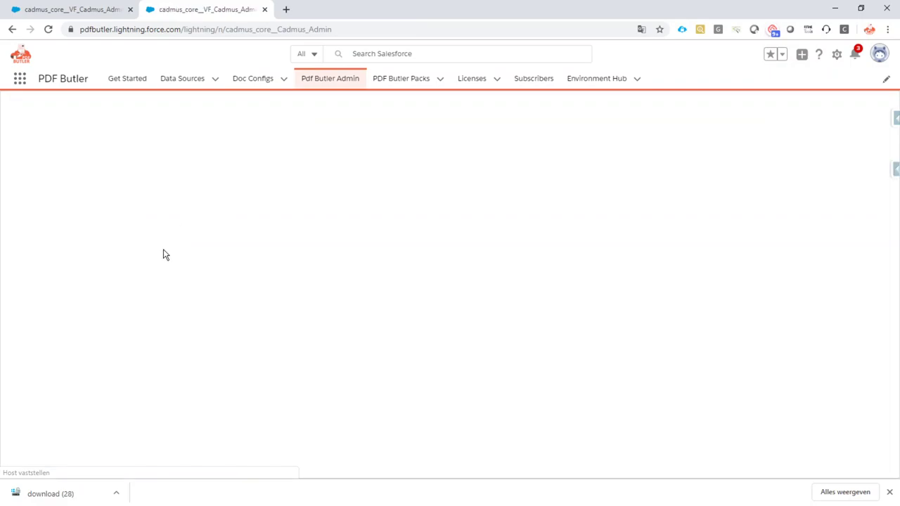
{"action": "scroll", "coordinate": [157, 253], "scroll_direction": "down", "scroll_amount": 3}
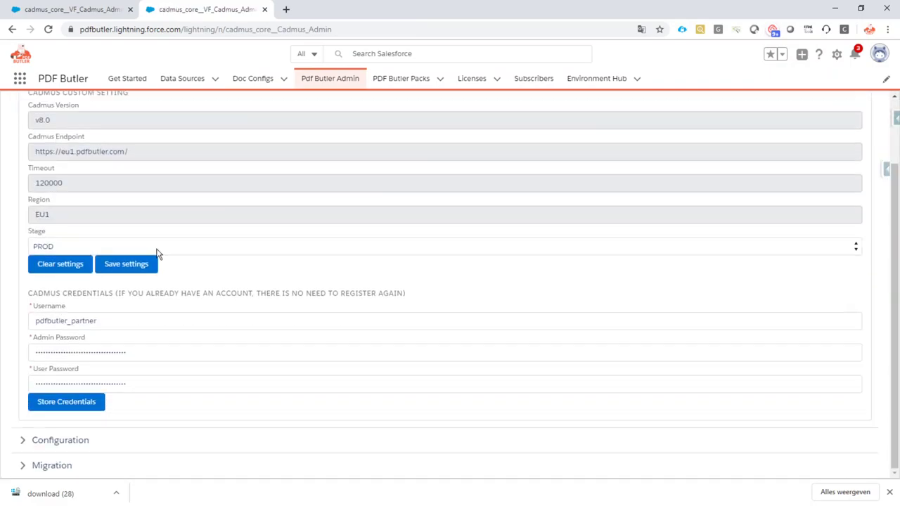
{"action": "left_click", "coordinate": [56, 470]}
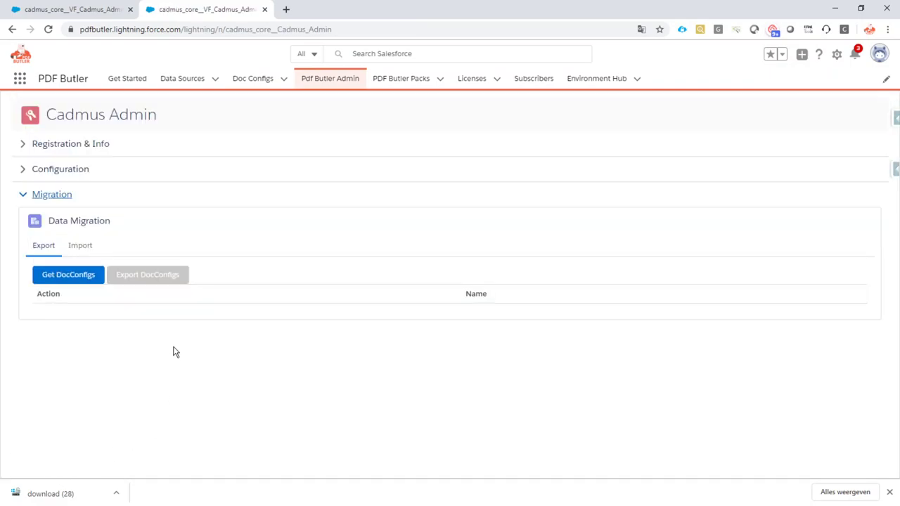
{"action": "left_click", "coordinate": [82, 249]}
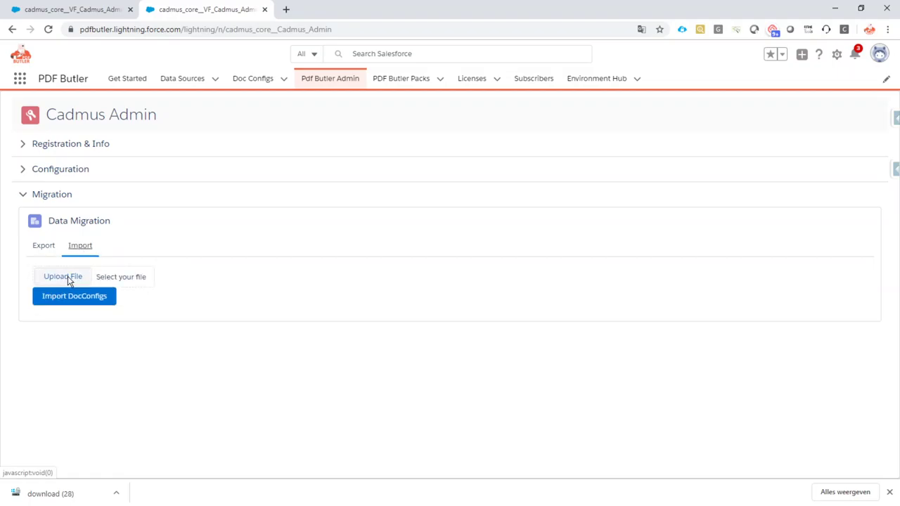
Step: Upload the exported file "download (28)" from Downloads, import its doc configs and acknowledge the message
{"action": "left_click", "coordinate": [69, 281]}
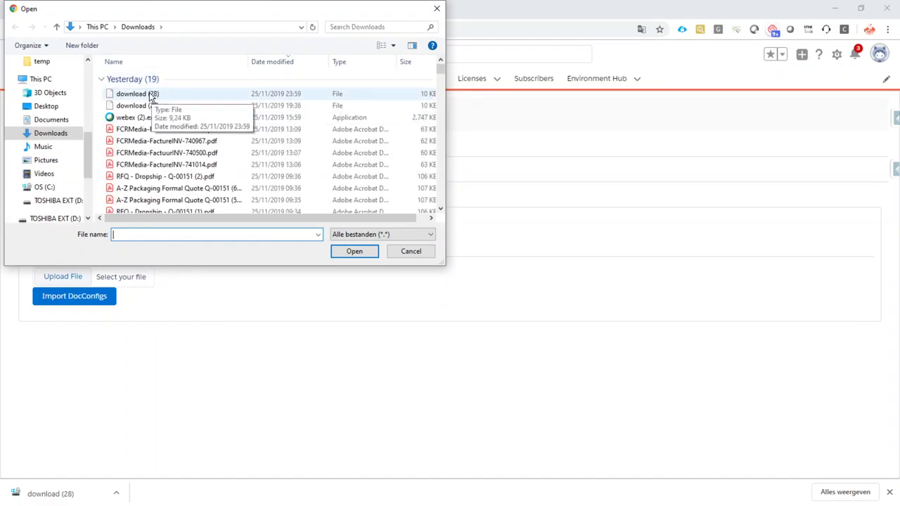
{"action": "double_click", "coordinate": [149, 94]}
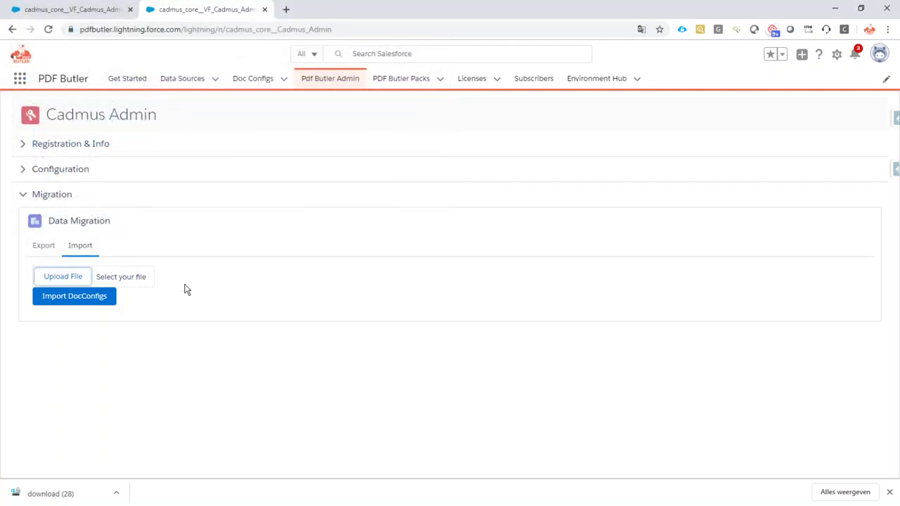
{"action": "left_click", "coordinate": [90, 300]}
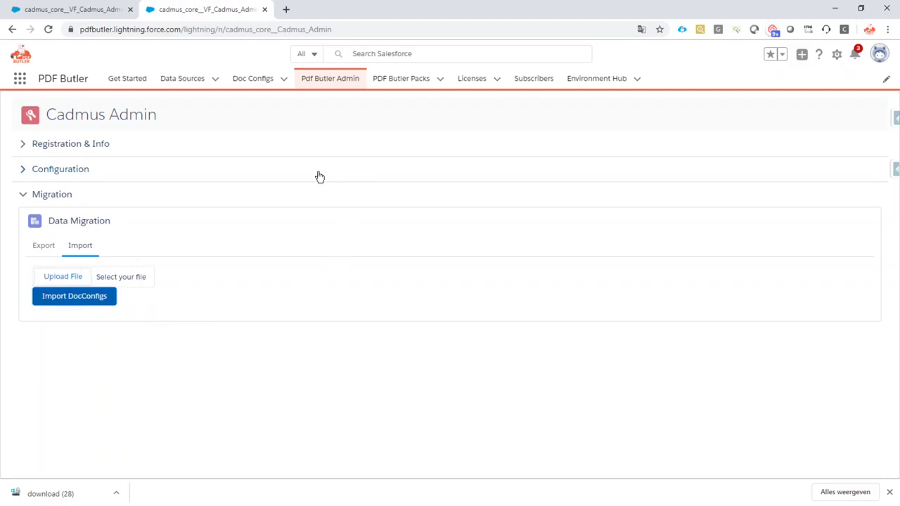
{"action": "left_click", "coordinate": [60, 170]}
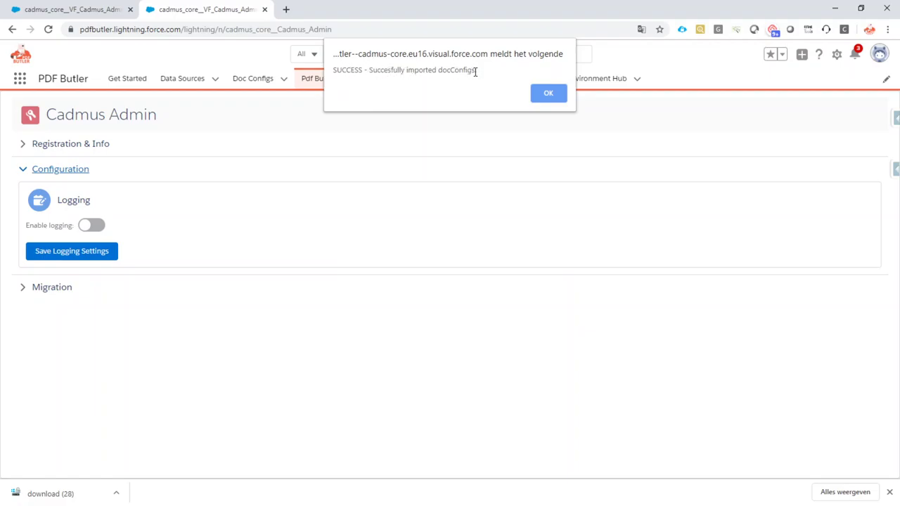
{"action": "left_click", "coordinate": [550, 92]}
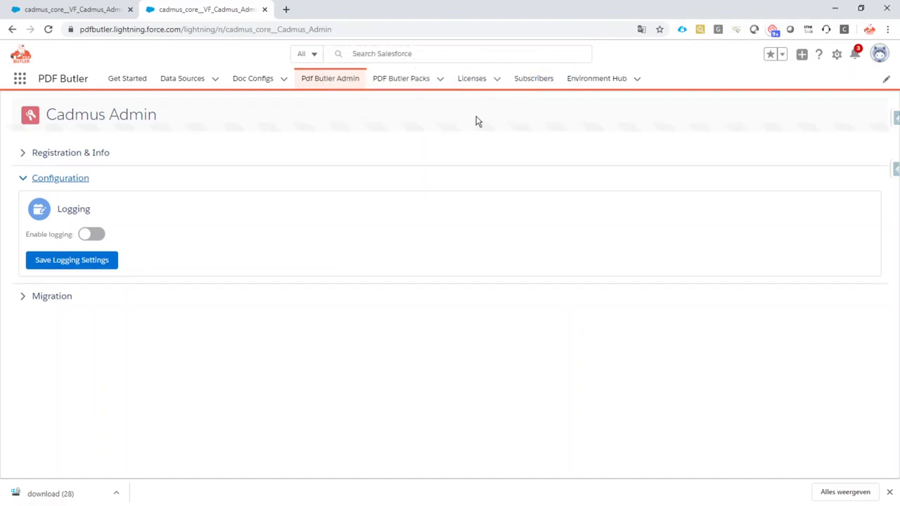
Step: Open the Invoice record from the production org's recently viewed doc configs
{"action": "left_click", "coordinate": [253, 79]}
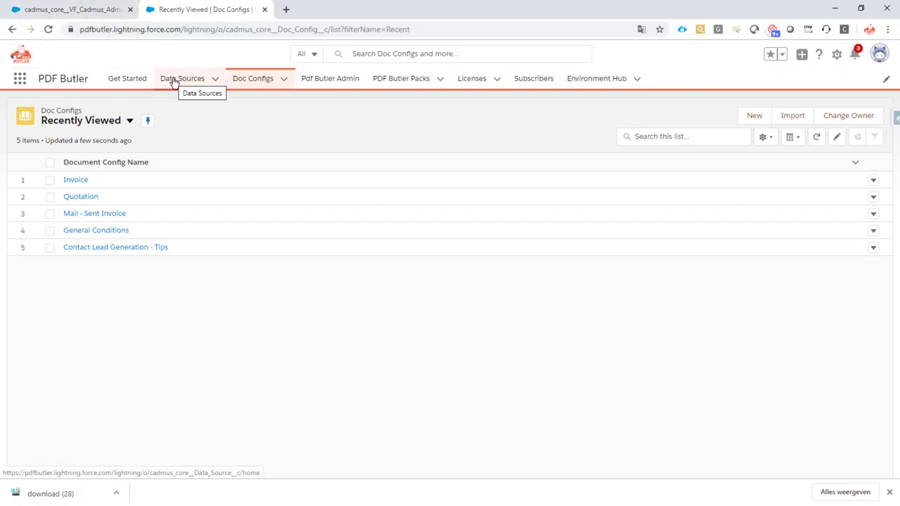
{"action": "left_click", "coordinate": [73, 179]}
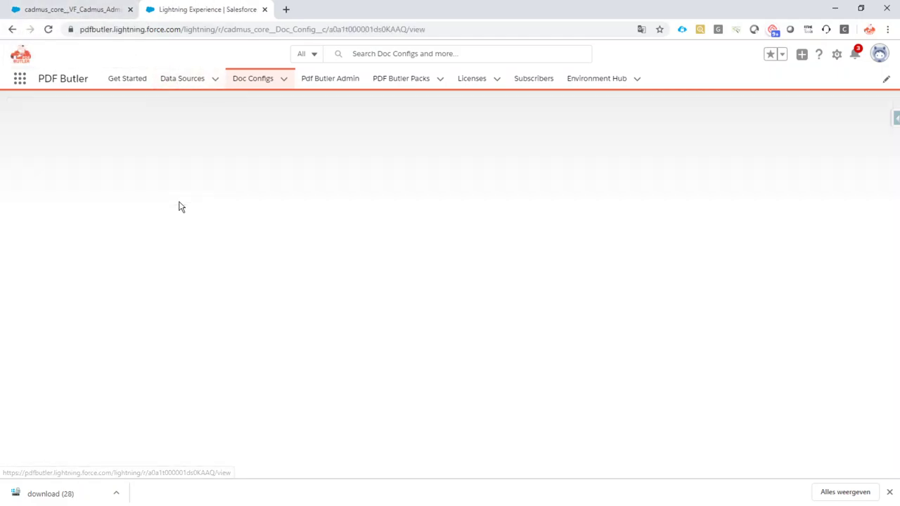